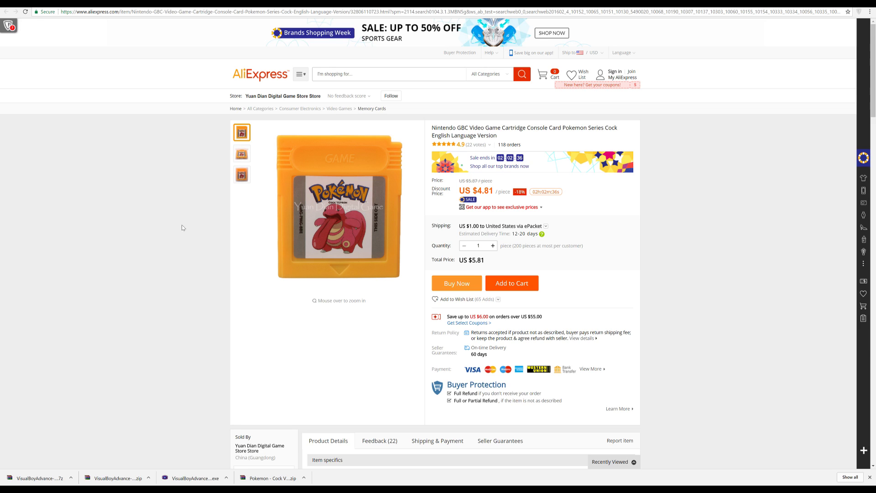
scroll(188, 204, "down", 1)
scroll(190, 204, "up", 1)
scroll(201, 187, "down", 2)
scroll(196, 176, "up", 2)
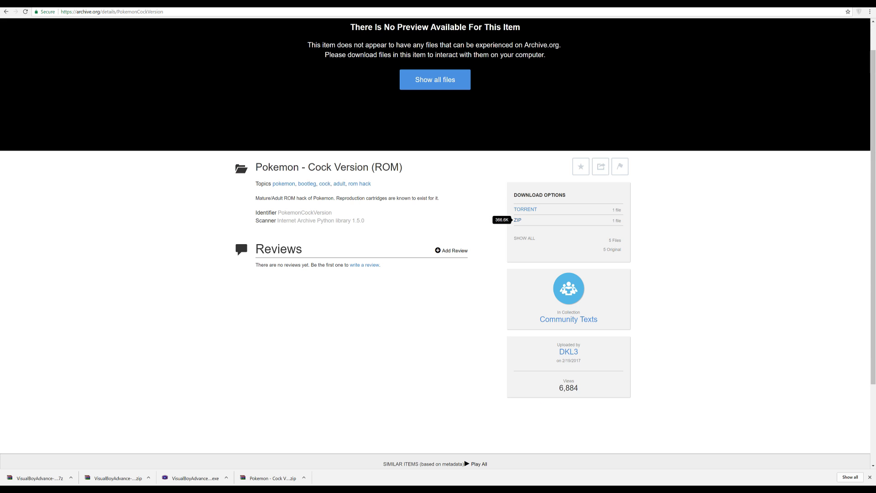
Download the Pokemon - Cock Version ROM as a ZIP from its archive.org page
scroll(163, 89, "up", 1)
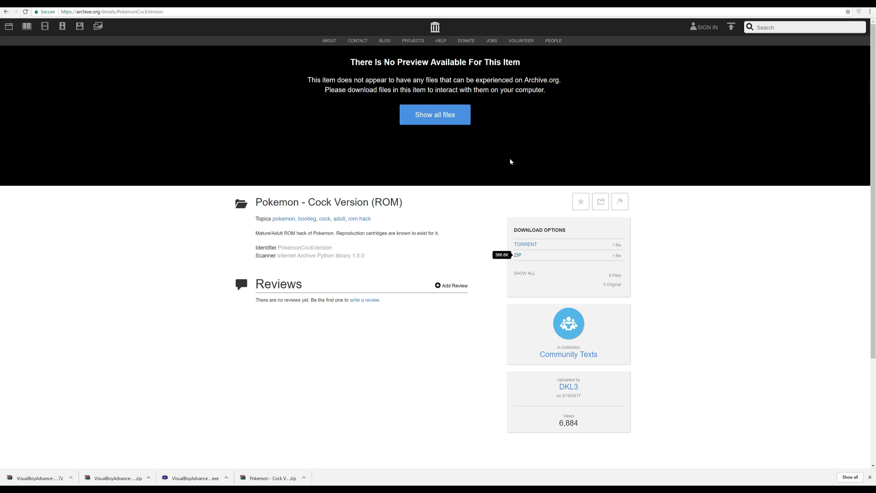
left_click_drag(475, 203, 689, 235)
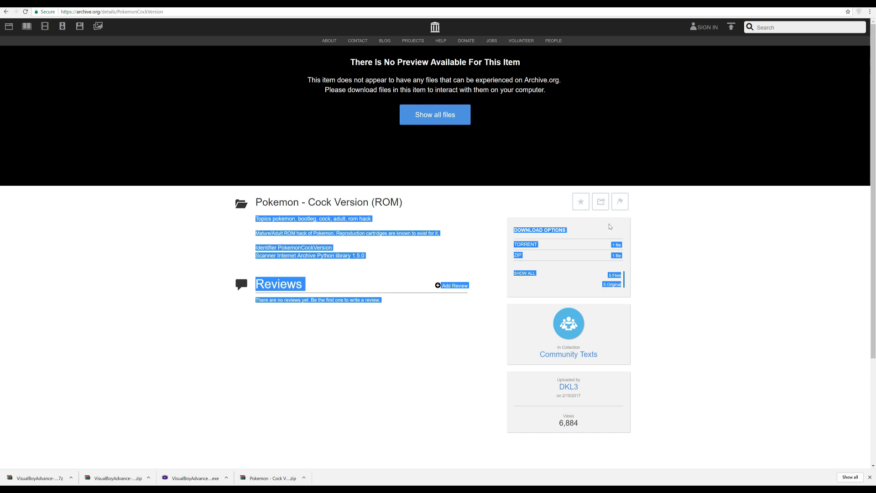
left_click(373, 230)
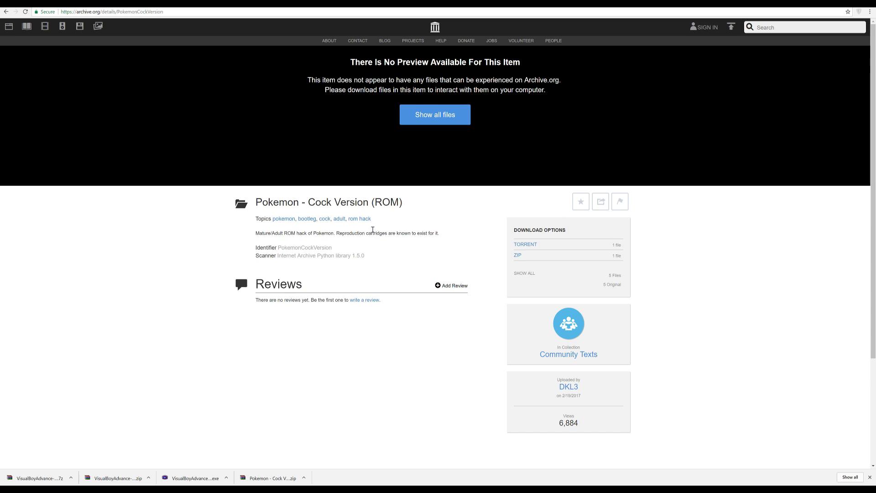
left_click(517, 256)
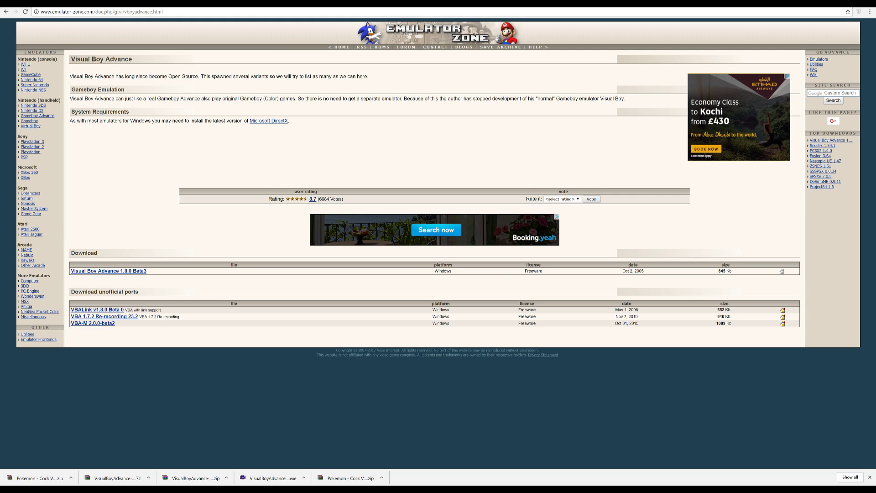
Download the VBA-M 2.0.0-beta2 emulator from the Emulator Zone Visual Boy Advance page
left_click(265, 3)
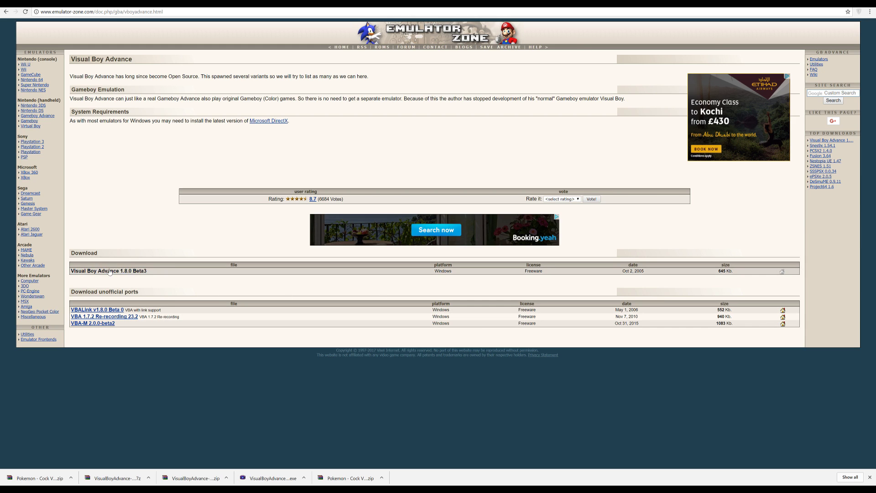
left_click(114, 324)
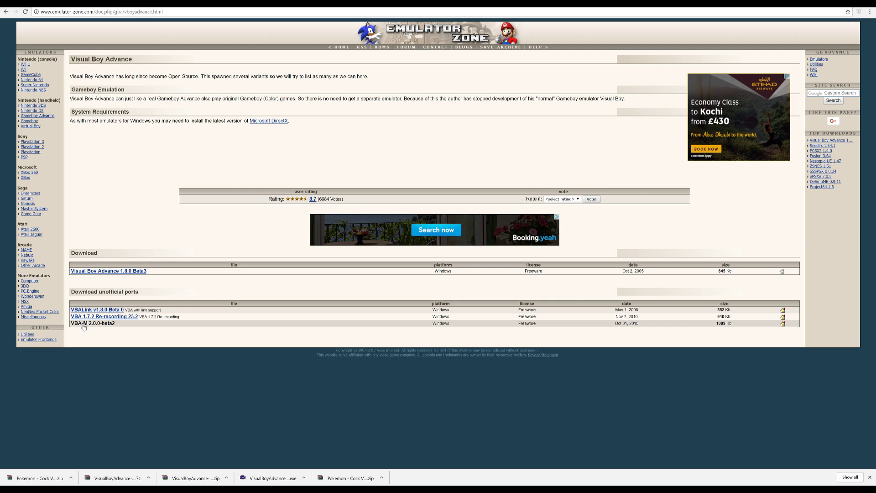
left_click(109, 324)
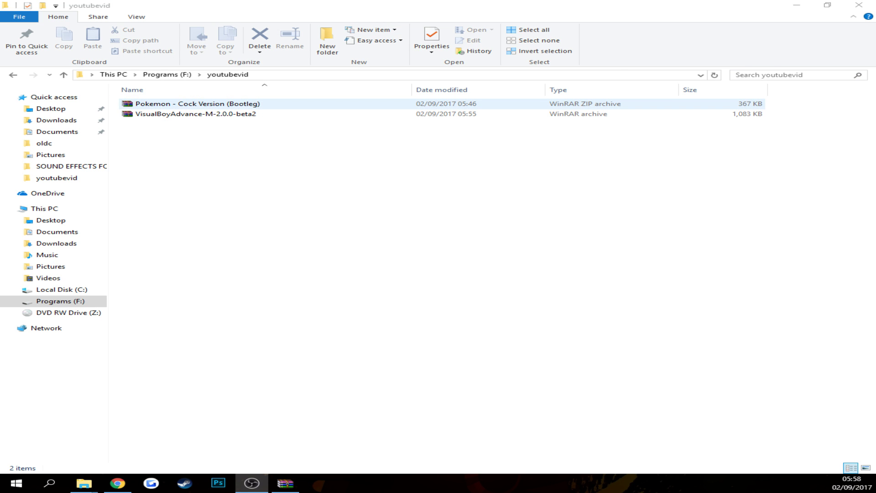
Extract the Pokemon - Cock Version (Bootleg) and VisualBoyAdvance-M-2.0.0-beta2 archives directly into the youtubevid folder
right_click(230, 104)
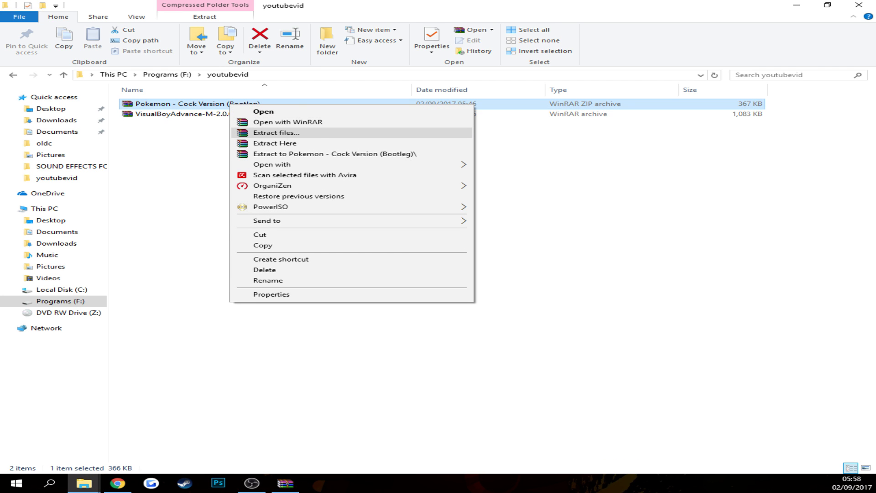
left_click(275, 143)
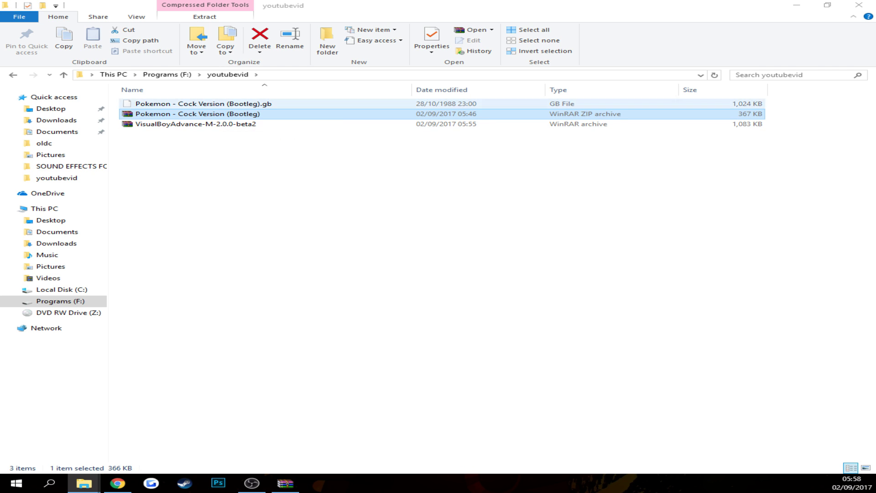
right_click(186, 124)
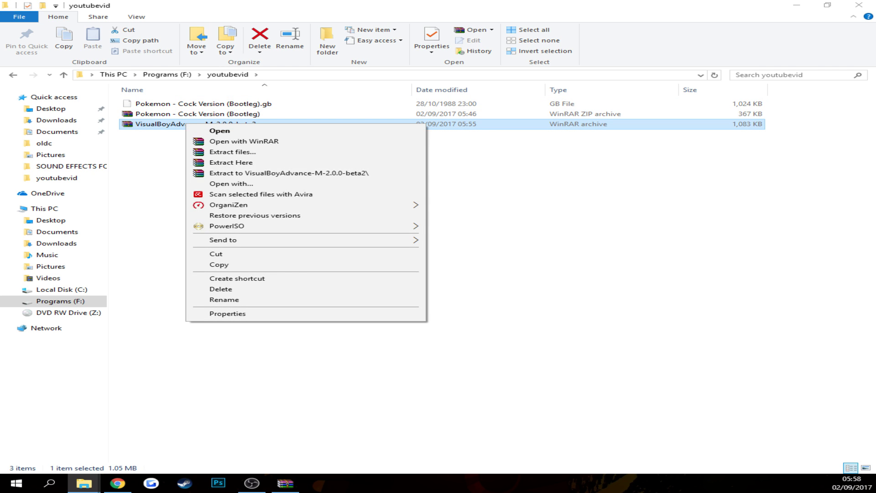
left_click(170, 150)
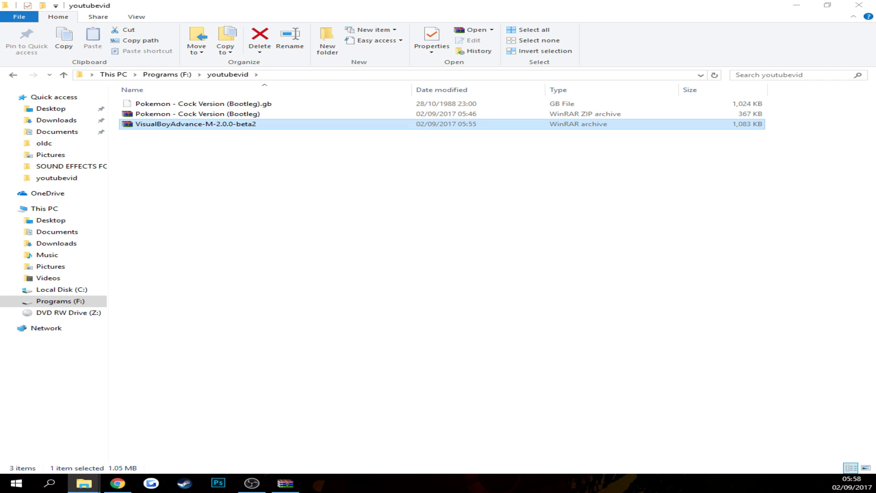
right_click(185, 122)
left_click(230, 159)
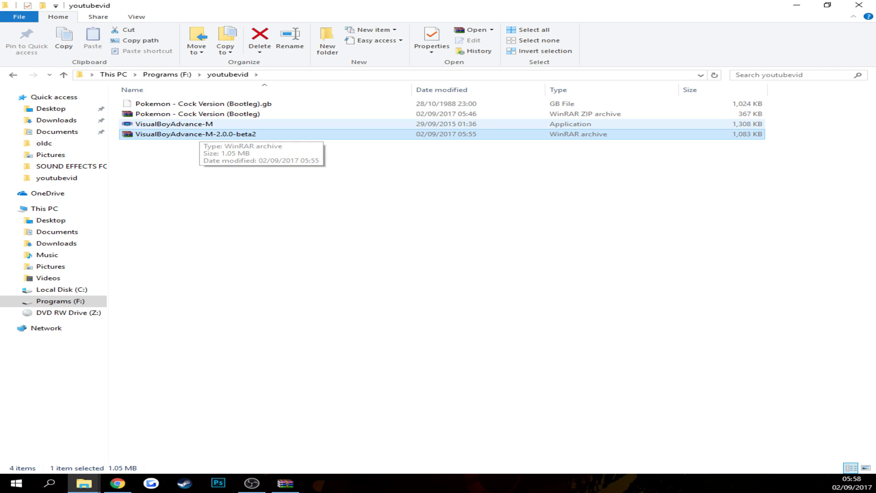
Launch the extracted VisualBoyAdvance-M emulator, bring its window fully on screen and set the video size to 5x
double_click(173, 124)
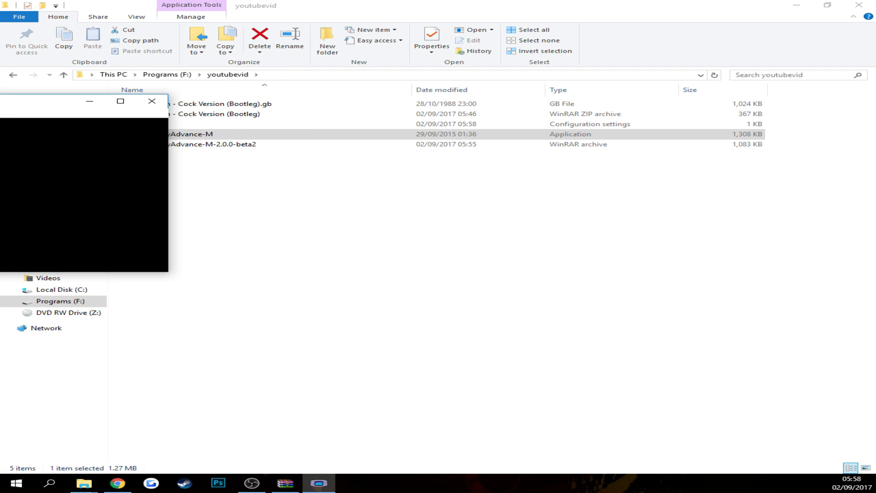
left_click_drag(42, 102, 580, 221)
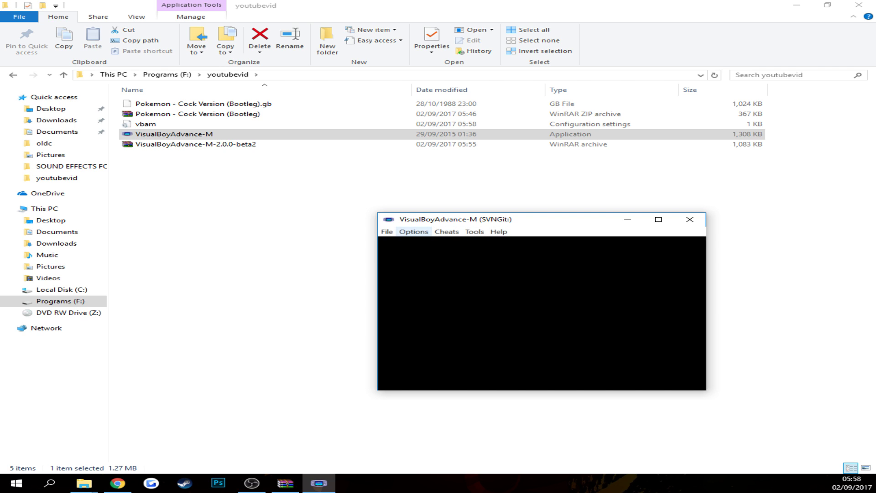
left_click(414, 232)
mouse_move(427, 242)
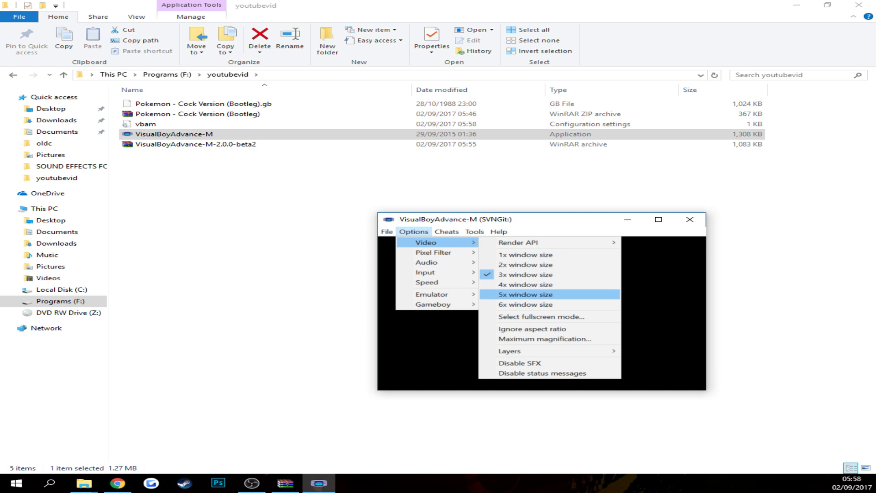
left_click(525, 295)
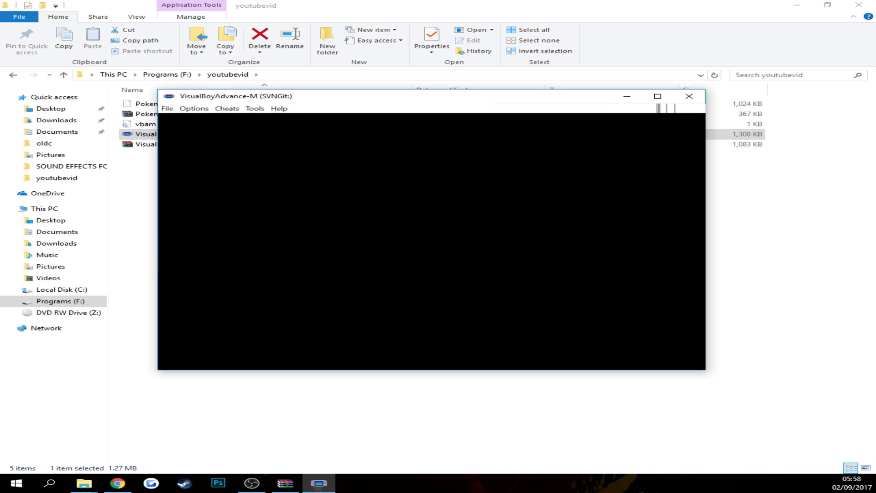
Enlarge the emulator's video display to the 6x window size
left_click(194, 108)
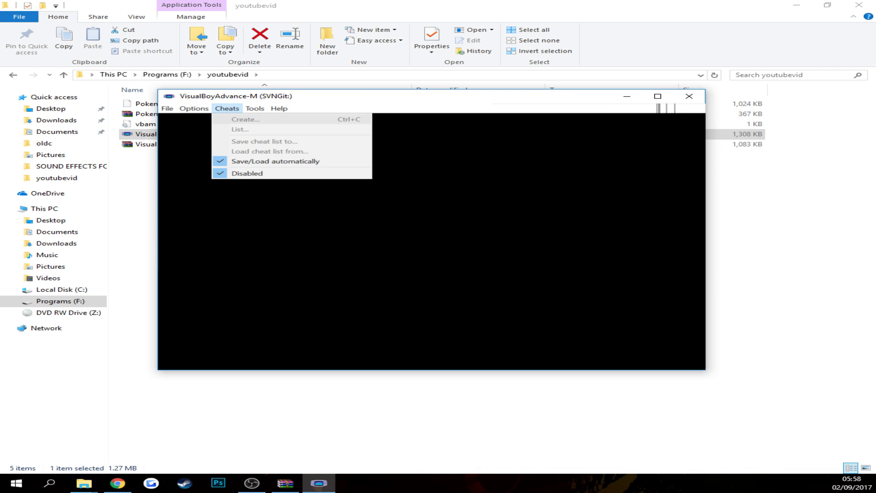
mouse_move(194, 108)
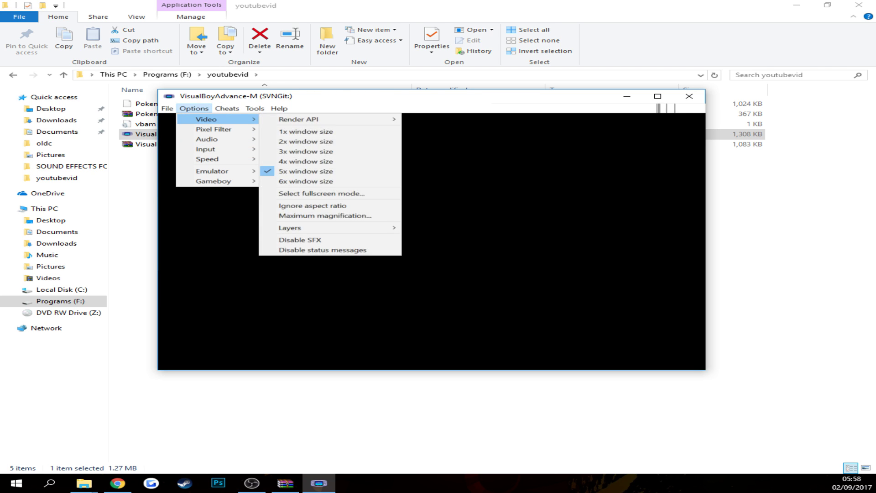
left_click(306, 181)
Load the Game Boy ROM Pokemon - Cock Version (Bootleg).gb and move the game window toward the middle of the desktop
left_click(144, 96)
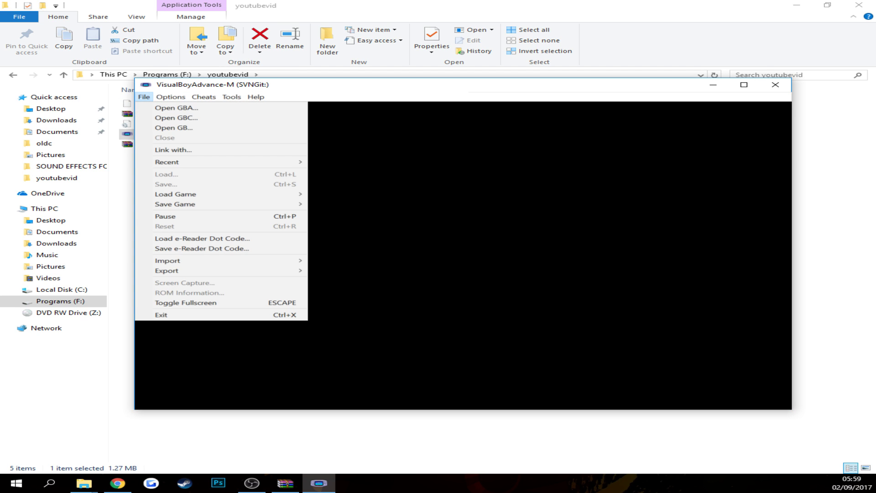
left_click(174, 127)
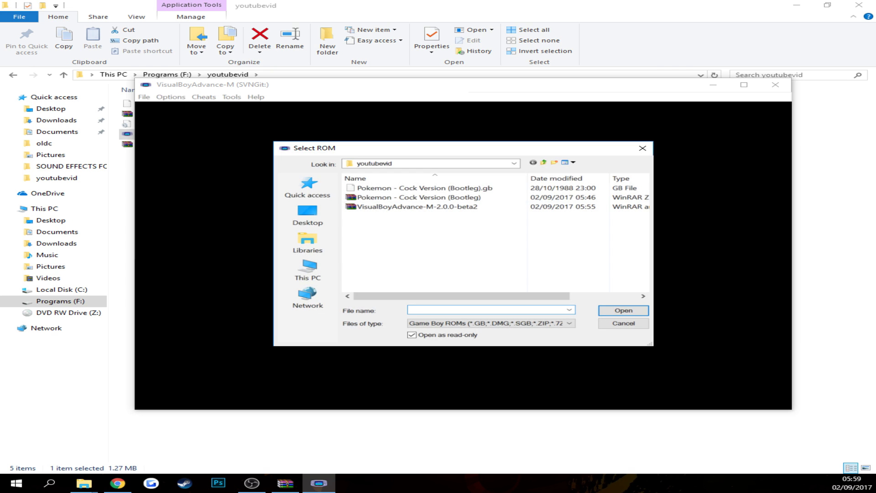
left_click(424, 188)
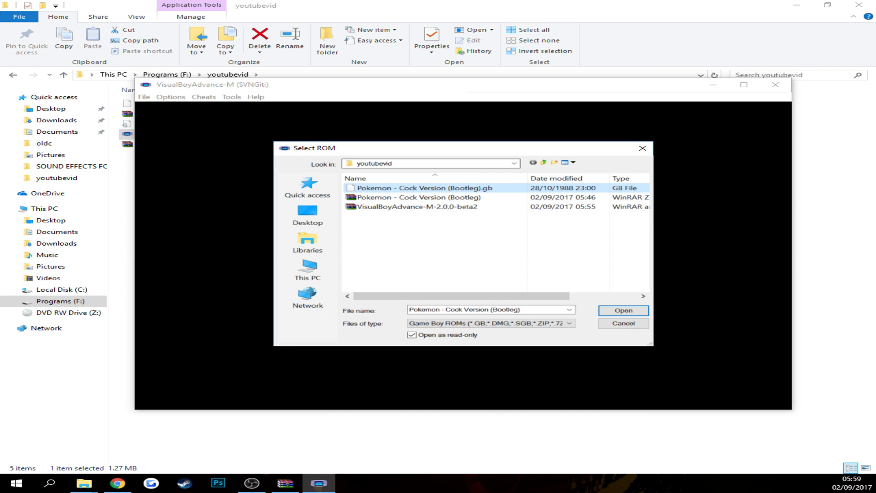
left_click(624, 310)
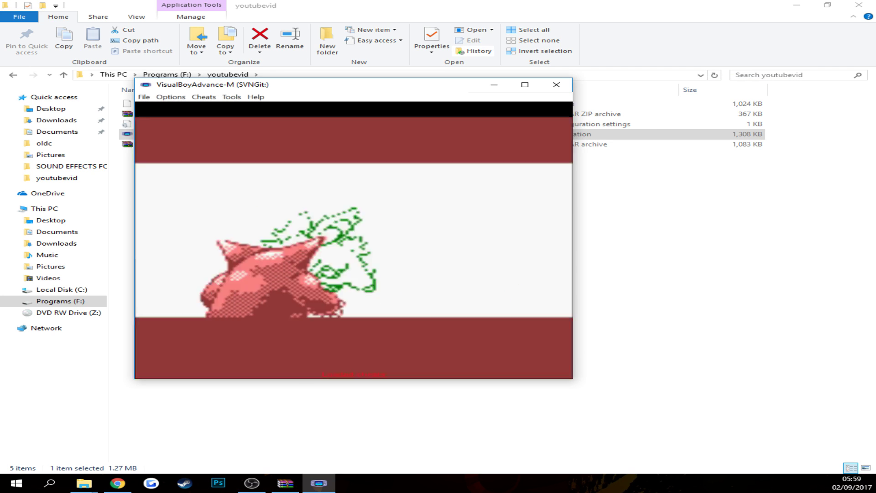
left_click_drag(315, 86, 436, 88)
Check the emulator's Config 1 input settings and the available speed throttle options
left_click(293, 99)
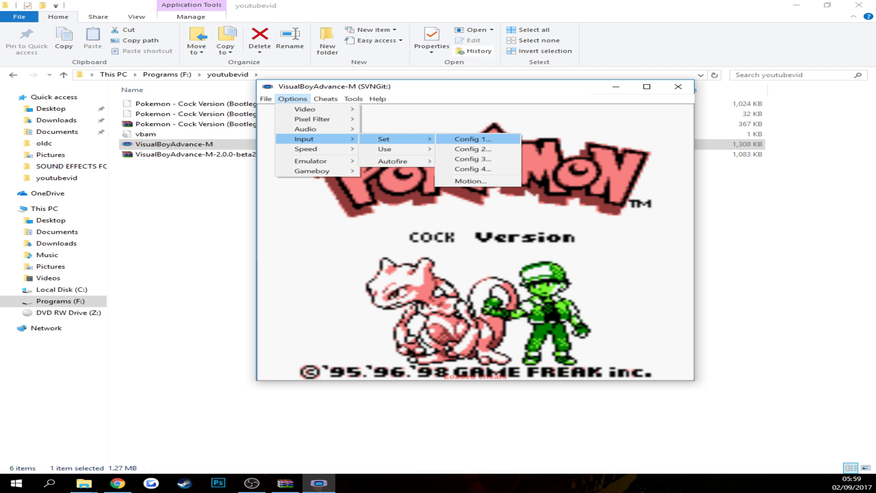
left_click(466, 140)
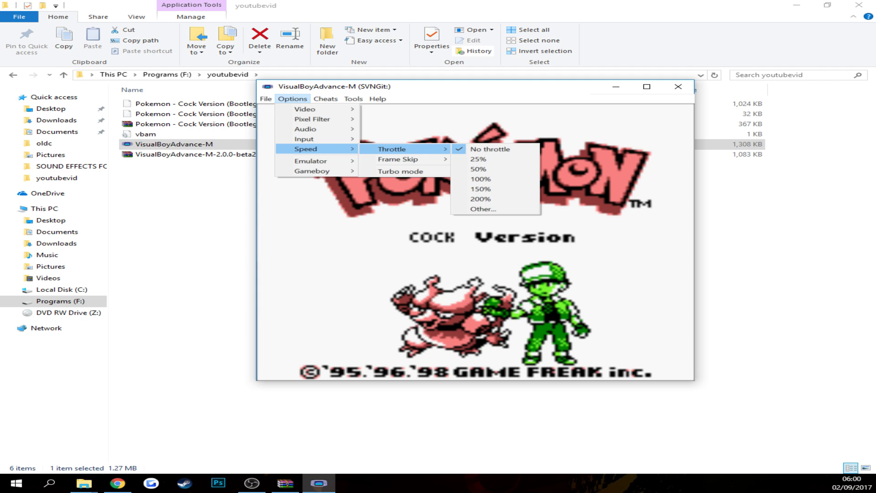
left_click_drag(506, 81, 507, 80)
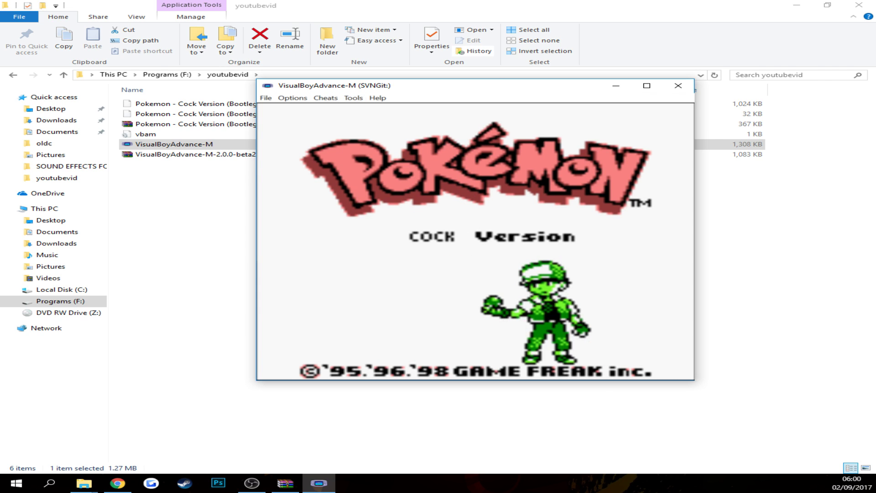
Set the emulator's speed throttle to 100%
left_click(292, 98)
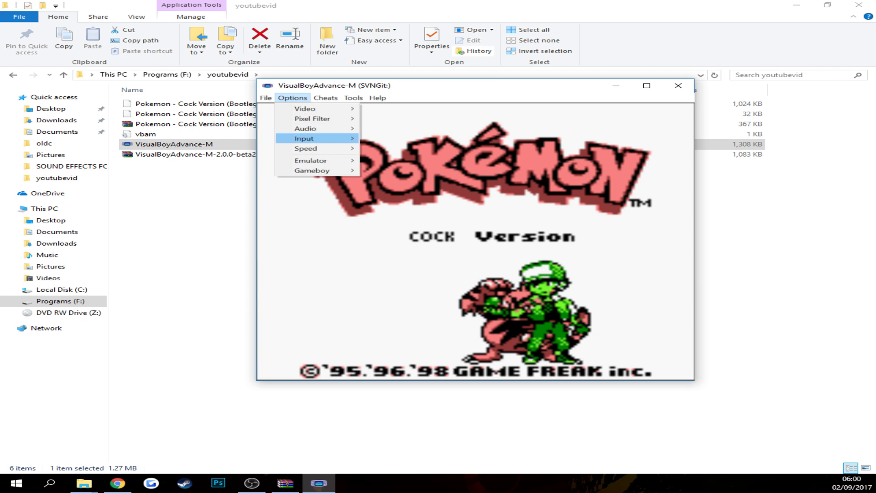
key("Down")
key("Right")
key("Right")
key("Down")
key("Down")
key("Down")
key("Down")
key("Up")
key("Return")
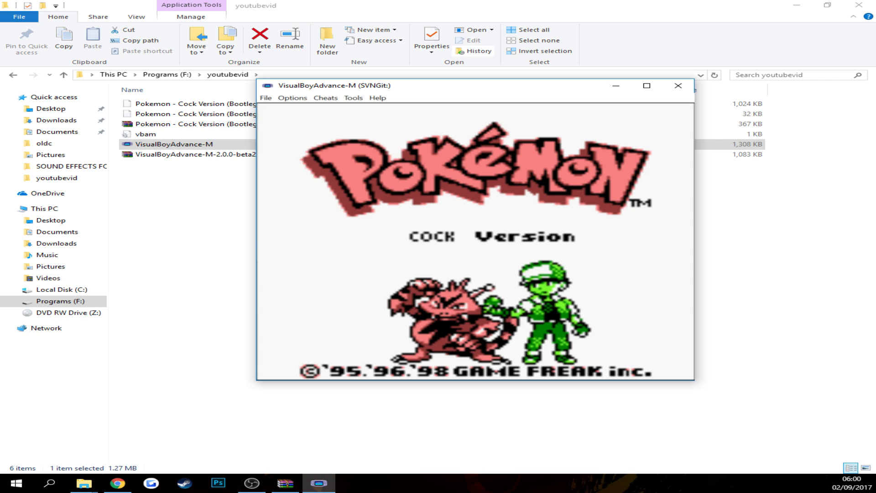
Apply the HQ4x magnification pixel filter to the game display
left_click(292, 98)
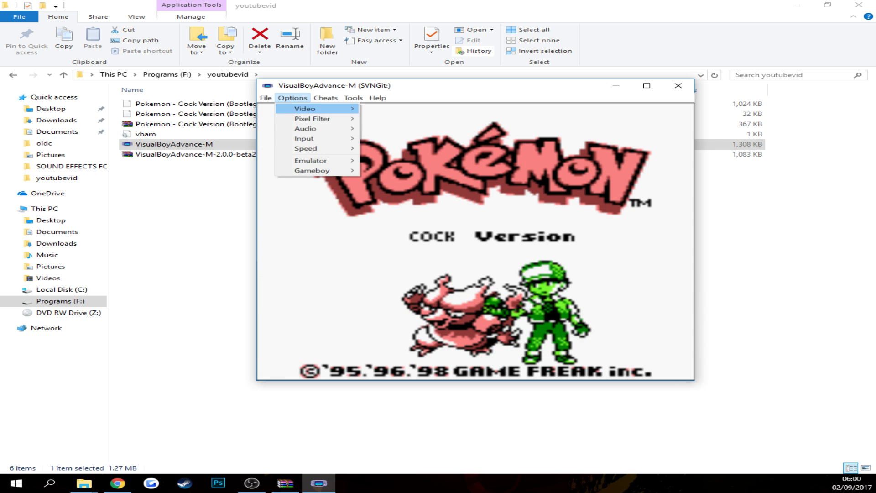
mouse_move(312, 119)
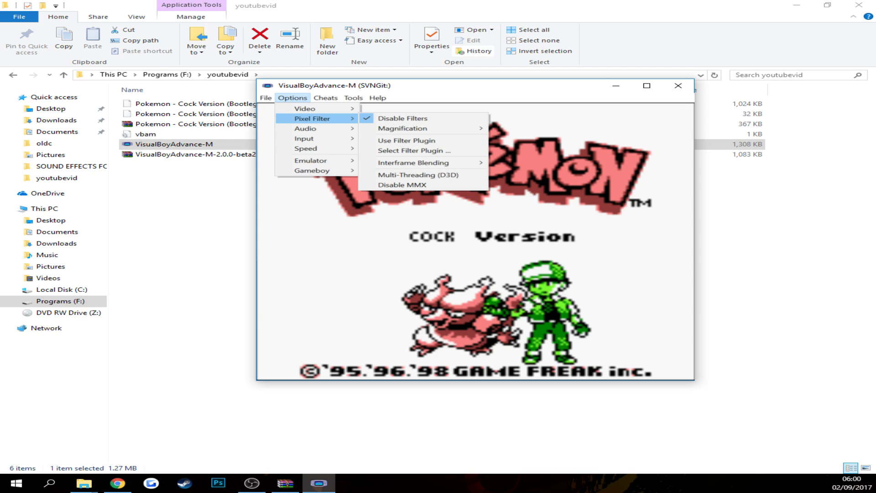
mouse_move(403, 128)
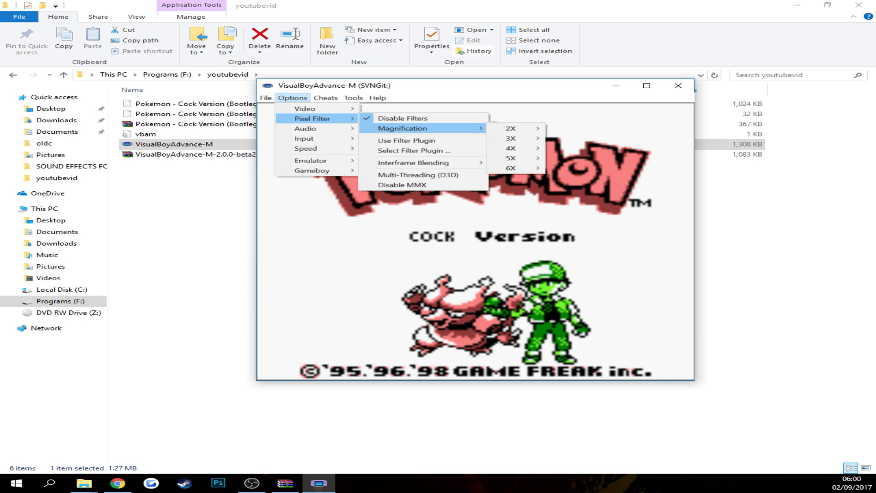
mouse_move(511, 168)
left_click(579, 169)
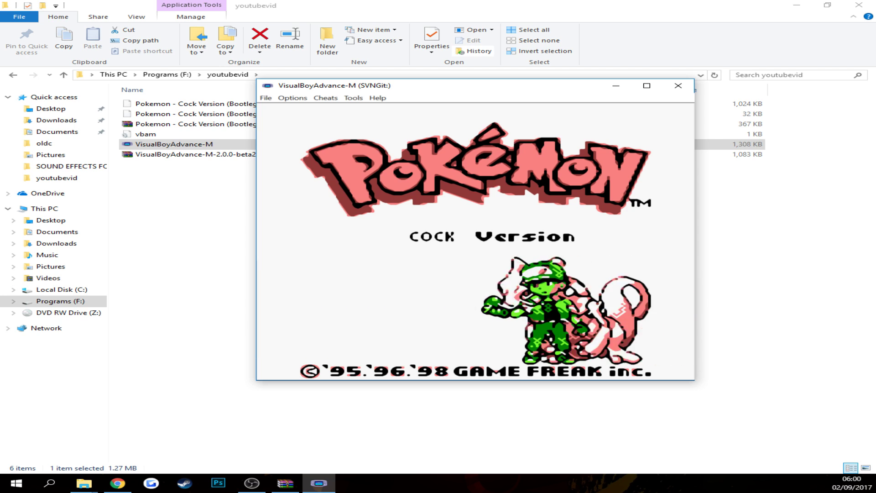
Switch the magnification pixel filter to xBRZ4x
left_click(292, 97)
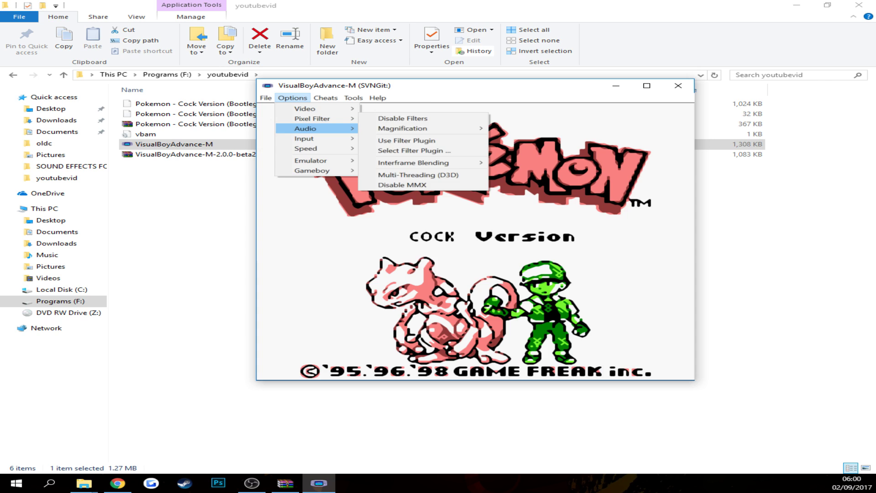
mouse_move(312, 119)
mouse_move(403, 128)
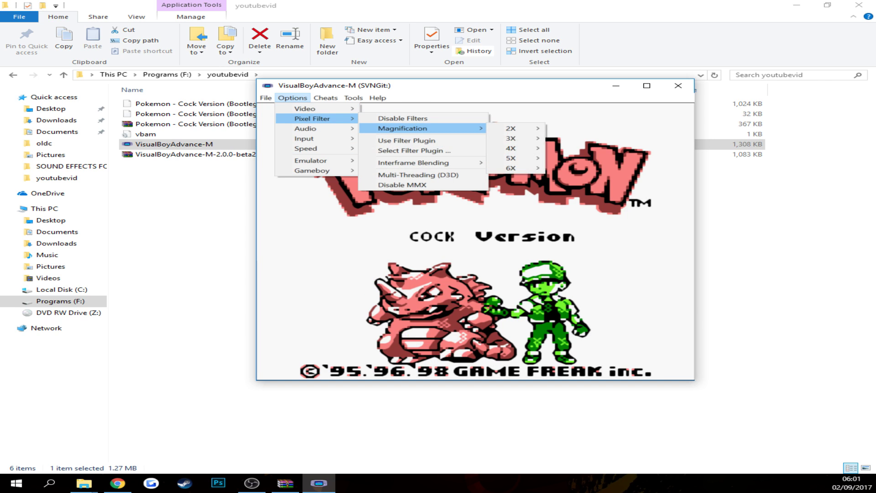
key("Right")
key("Down")
key("Down")
key("Down")
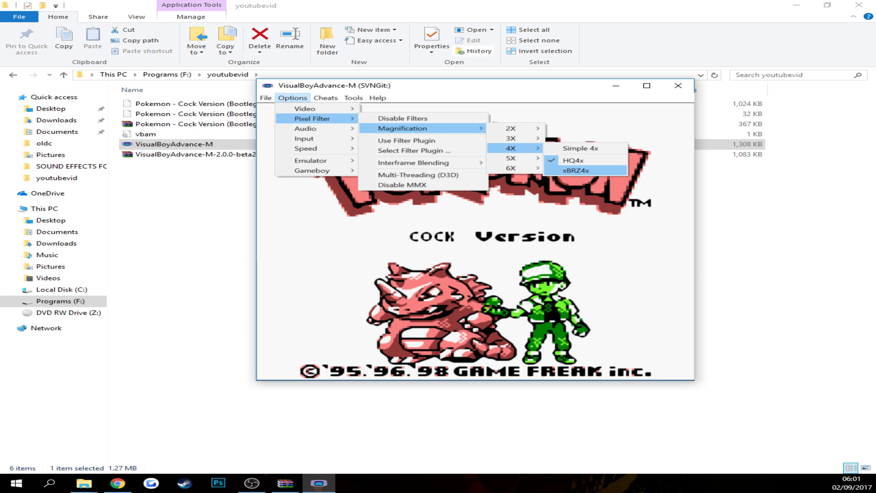
key("Return")
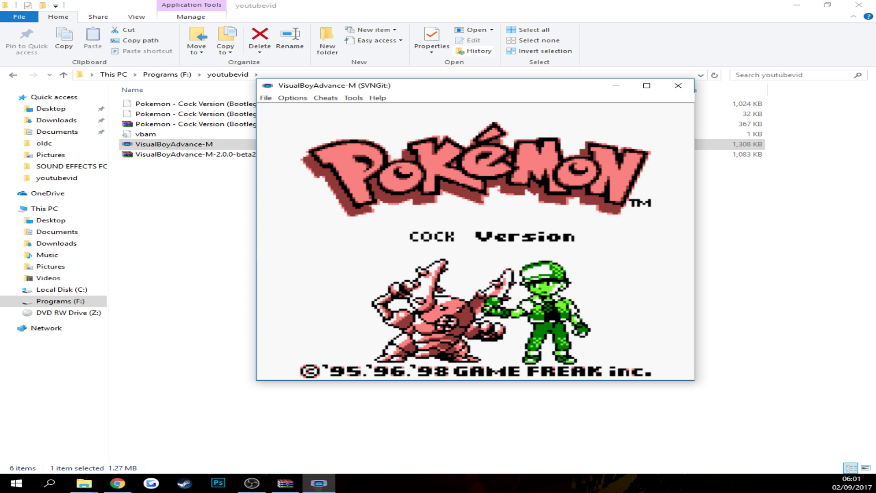
left_click(293, 98)
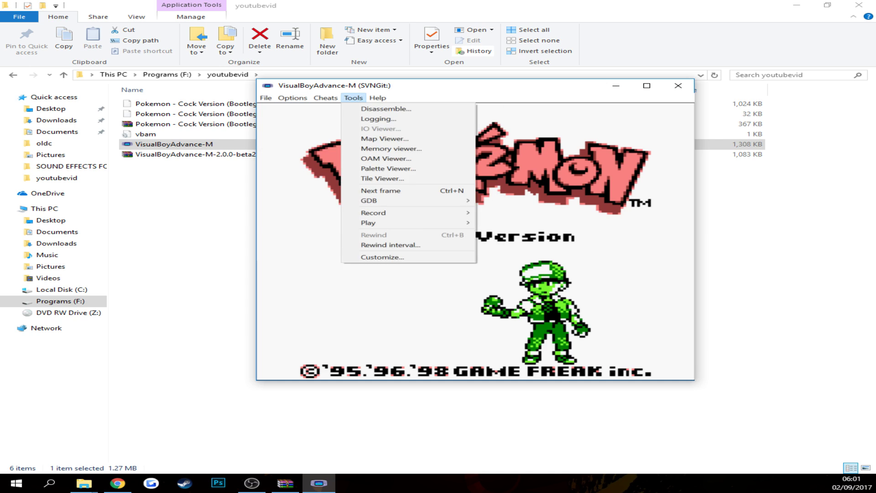
left_click(354, 98)
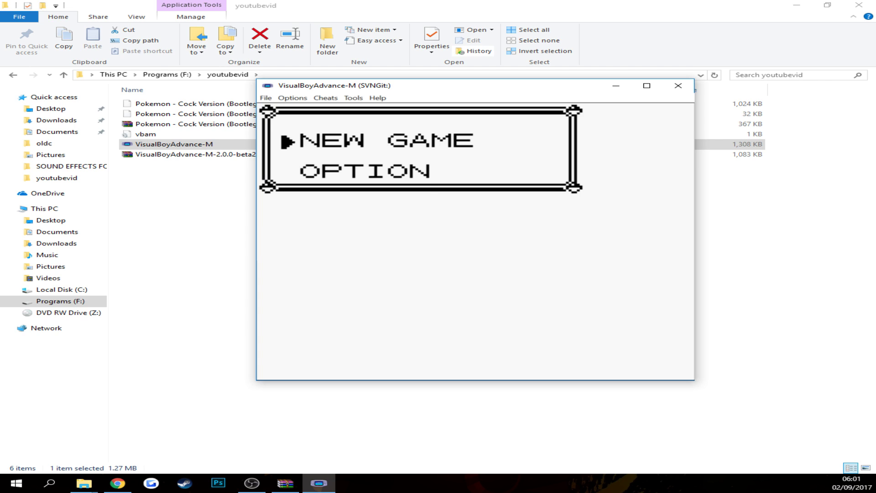
Look over the load and save state slots, and save the current game state to slot 1
left_click(265, 99)
mouse_move(297, 196)
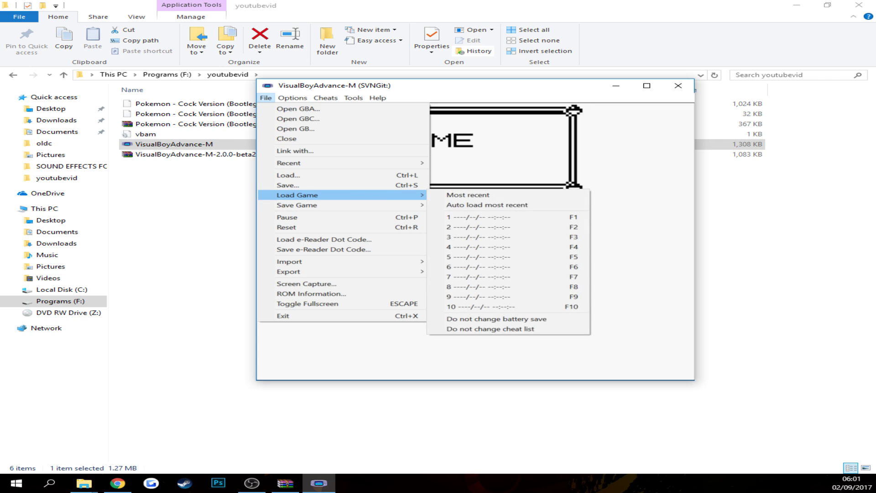
key("Left")
key("Down")
key("Right")
key("Down")
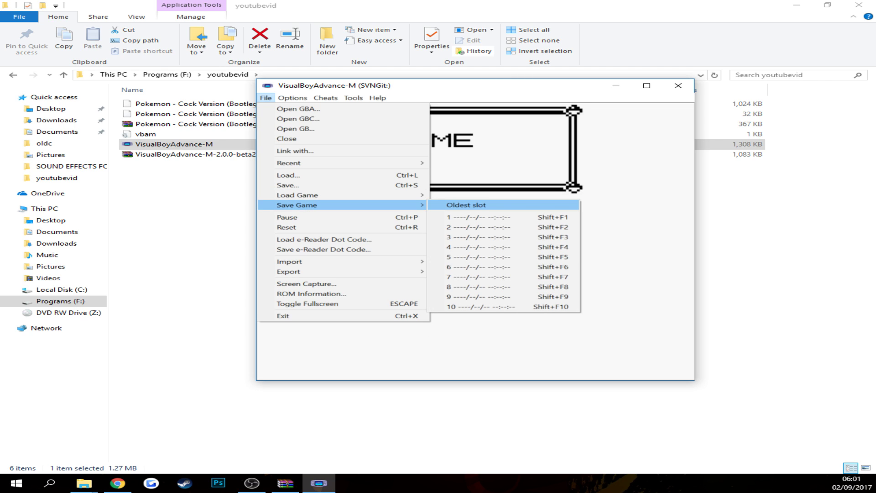
key("Left")
key("Up")
key("Right")
key("Down")
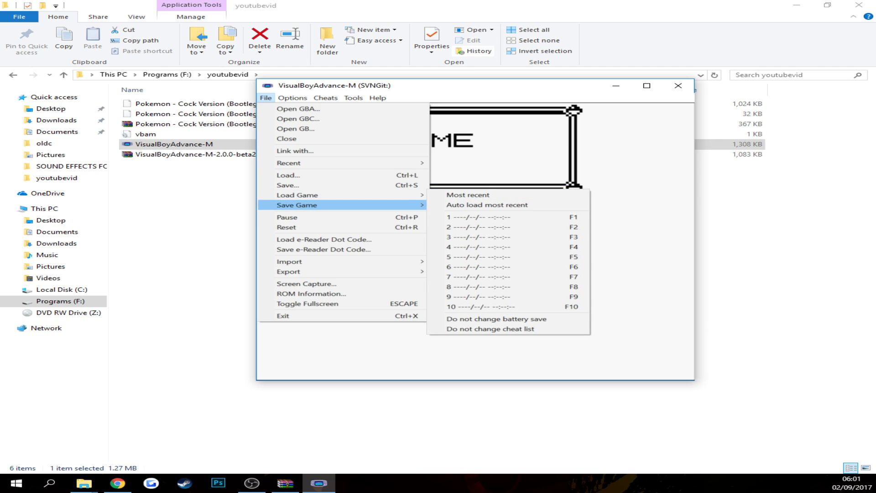
key("Right")
key("Down")
key("Return")
Restart the game by reopening the Pokemon ROM from the recently opened files
left_click(266, 97)
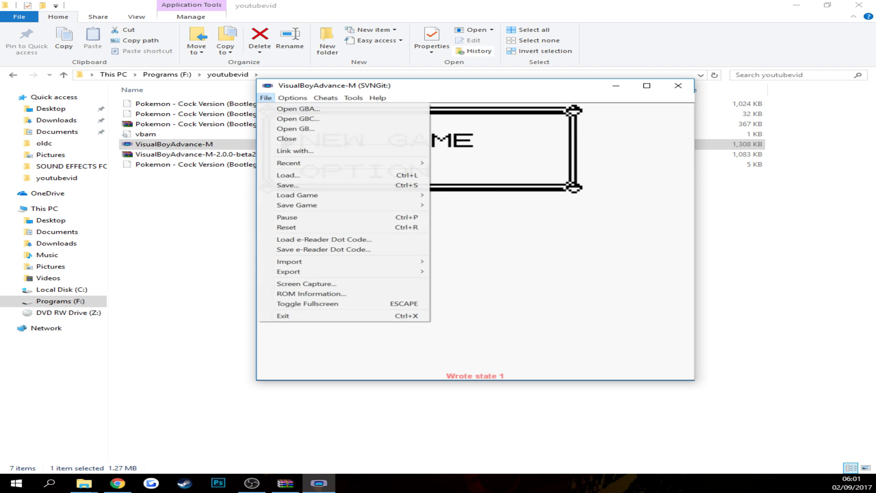
mouse_move(297, 163)
key("Down")
key("Up")
key("Right")
left_click(514, 184)
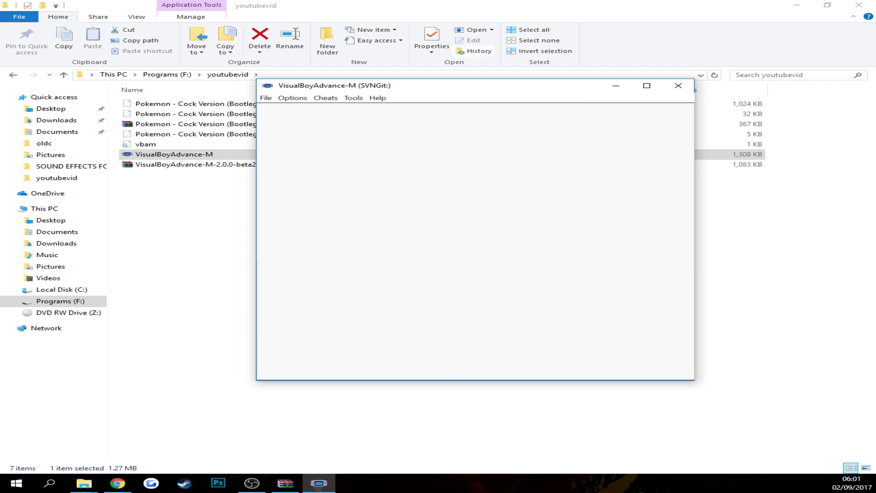
Load the most recent saved state to return to the game's opening menu
left_click(266, 98)
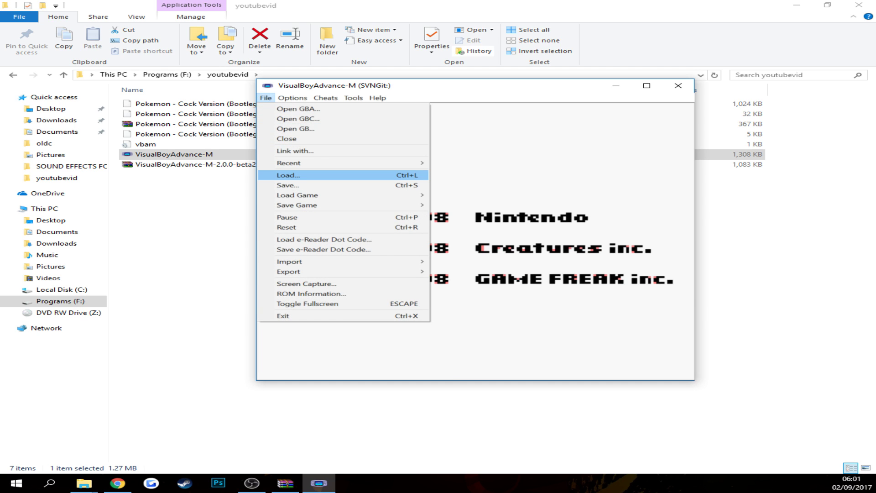
key("Down")
key("Down")
key("Right")
key("Return")
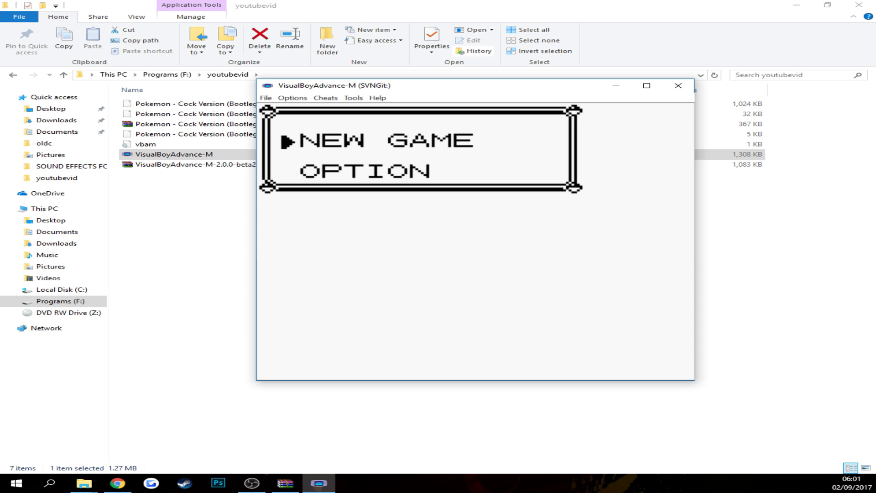
Start a new game and advance through Oak's opening dialogue
key("z")
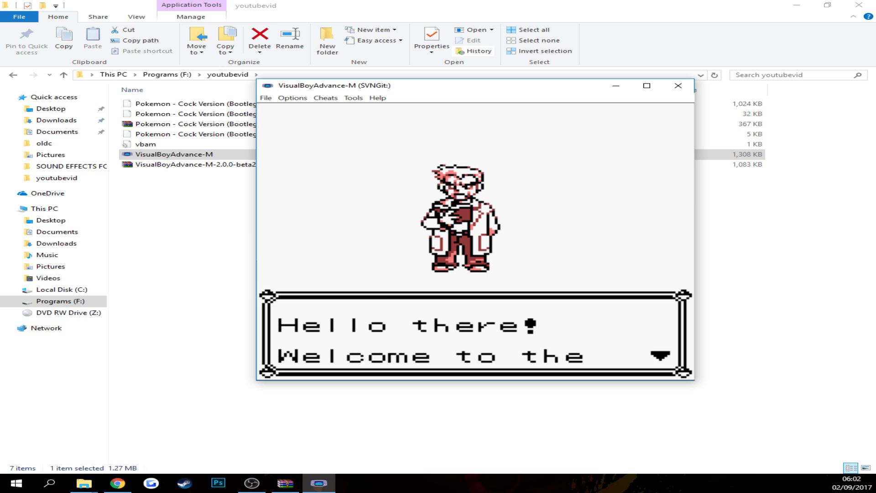
key("z")
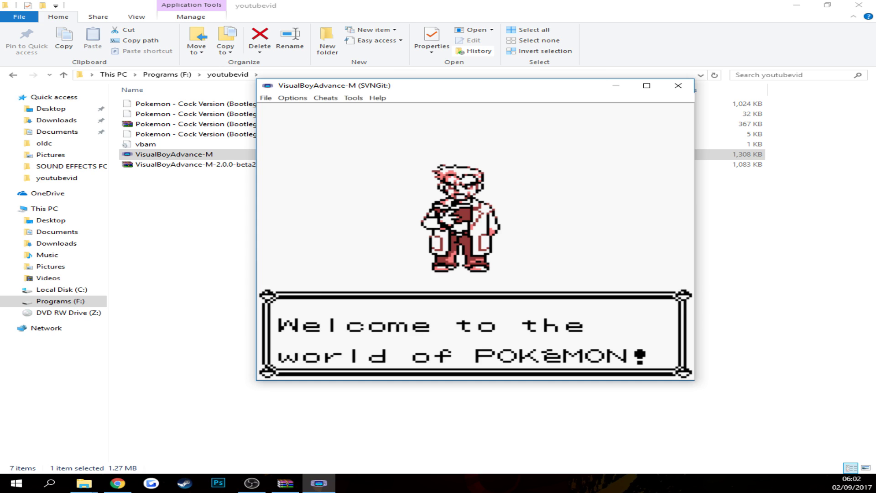
key("z")
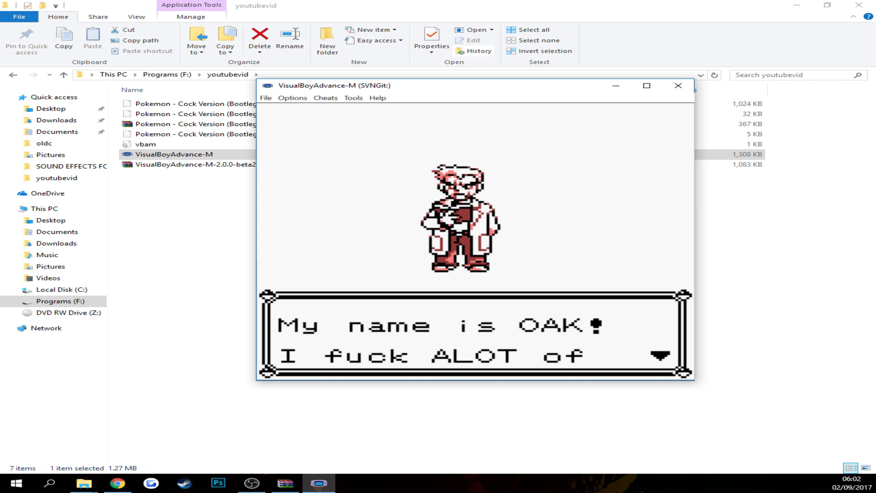
key("z")
key("z")
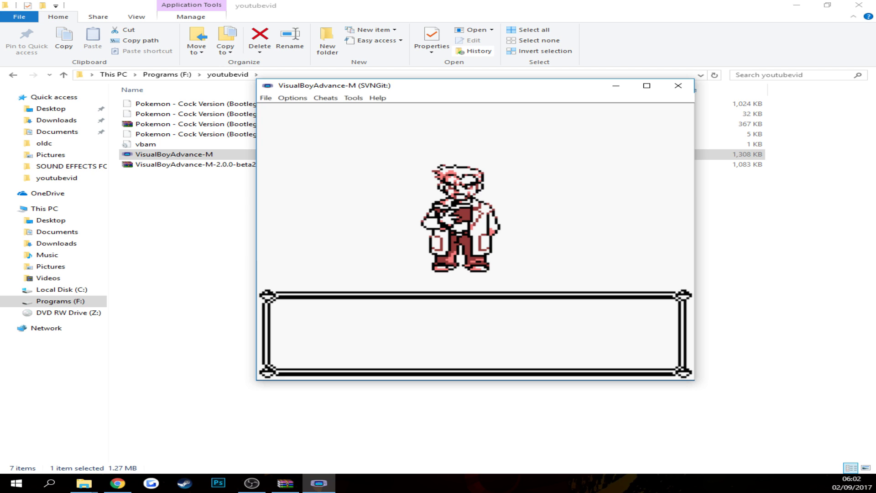
Move the emulator window slightly down and to the left over the youtubevid folder
left_click_drag(400, 90, 352, 106)
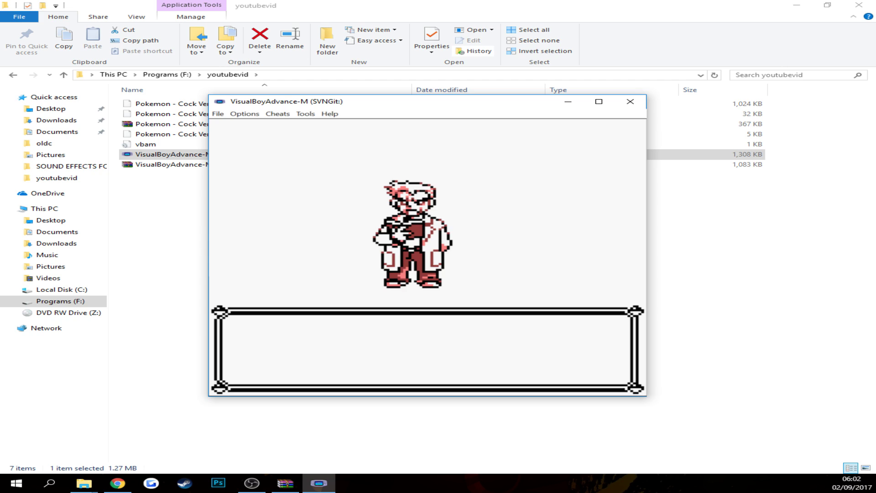